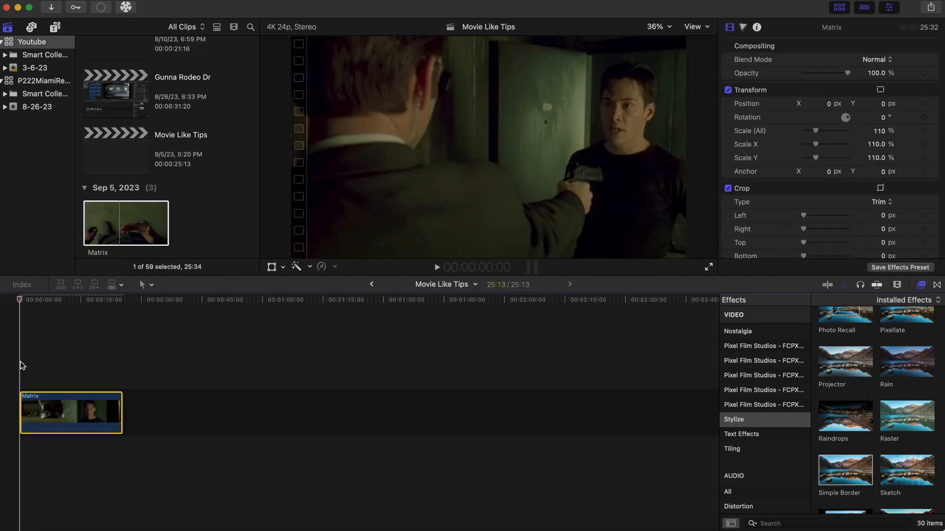
Play the start of the Matrix clip, then apply the Raster effect from the Stylize category to it.
key(space)
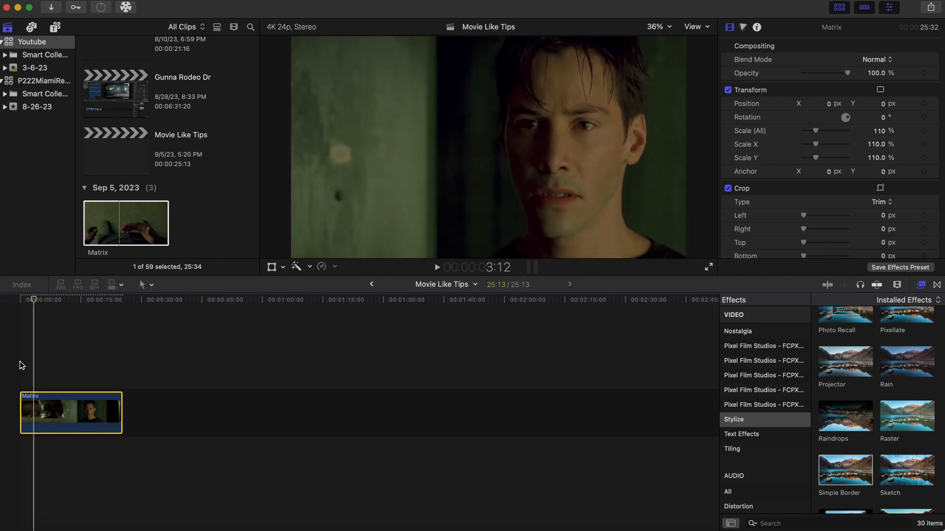
click(20, 361)
key(super+4)
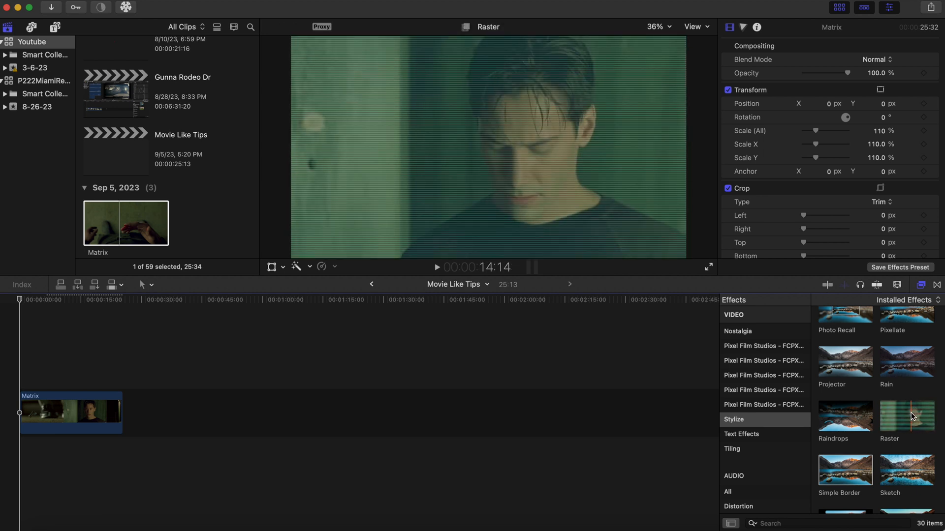
drag(911, 412, 78, 407)
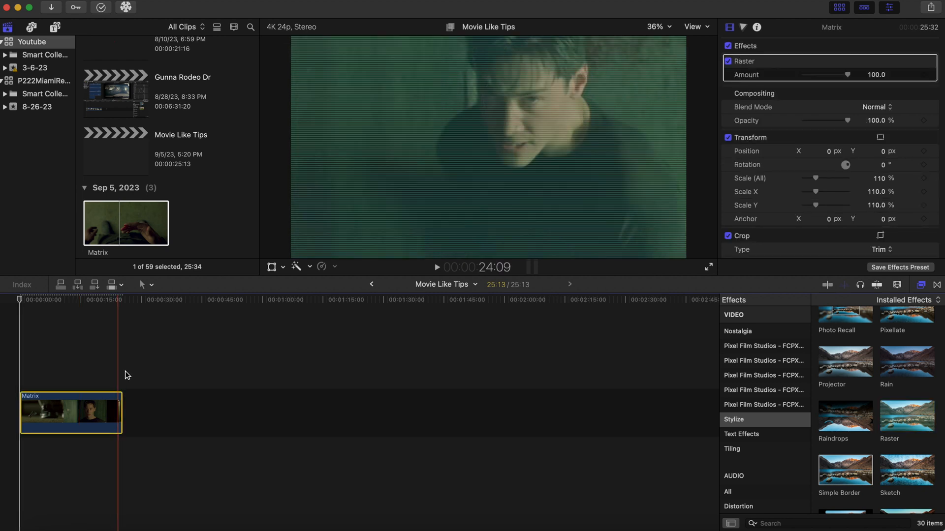
Play the Matrix clip from its start to review the Raster look.
click(17, 362)
key(space)
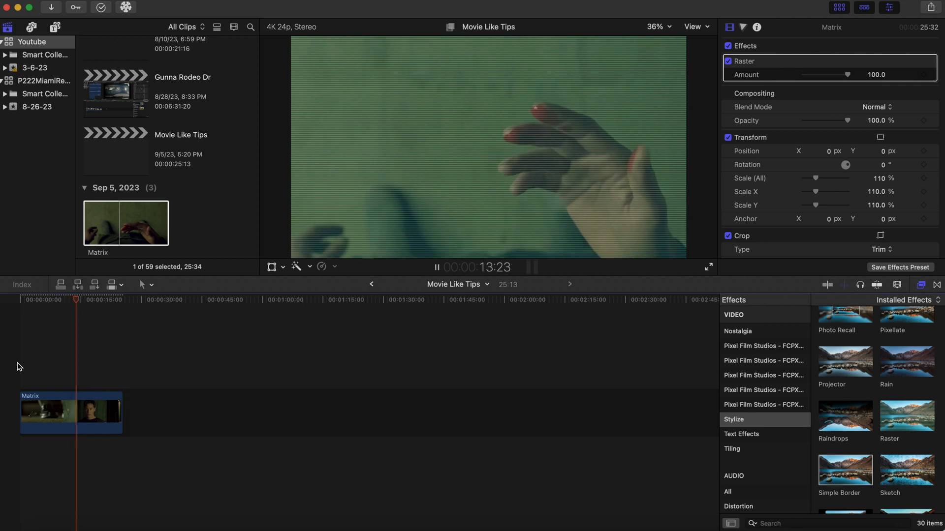
key(Home)
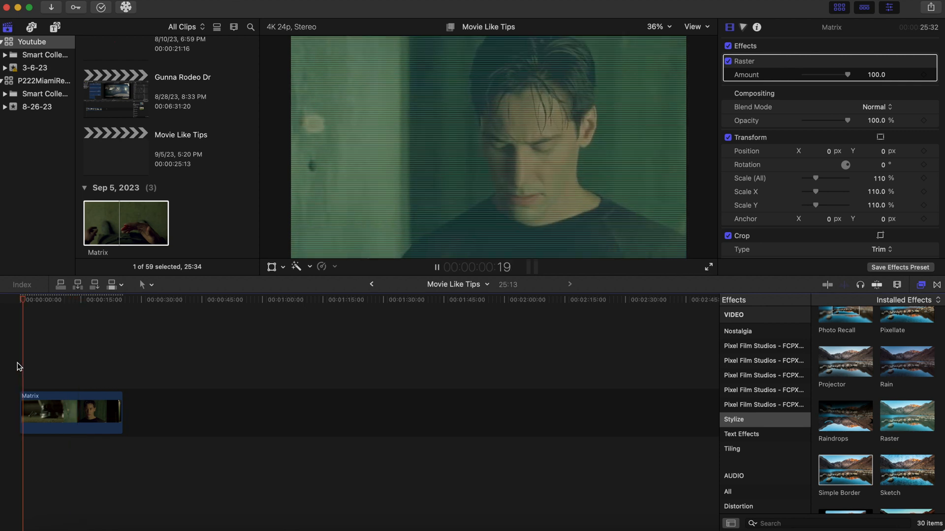
key(space)
click(17, 369)
Keyframe the Matrix clip's Raster Amount from 0 at the clip's start to about 49 near 13:07.
click(58, 424)
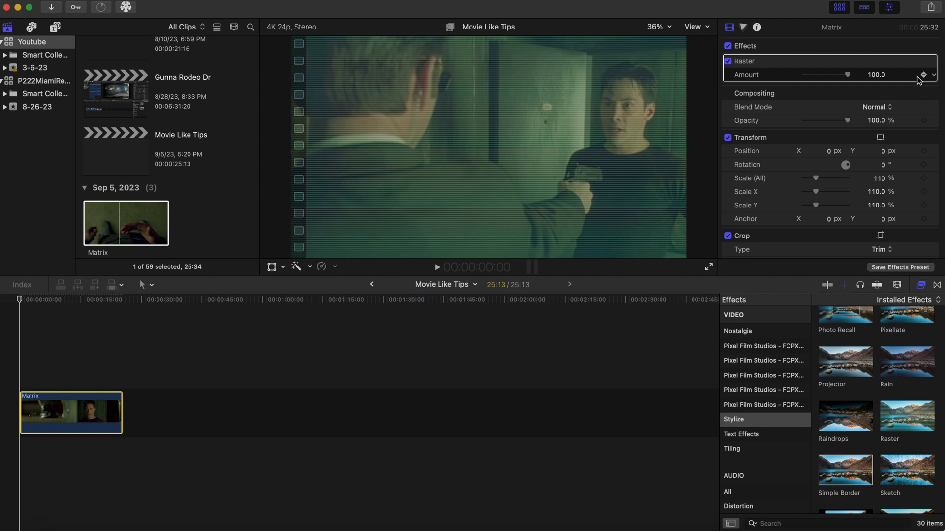
drag(847, 77, 797, 88)
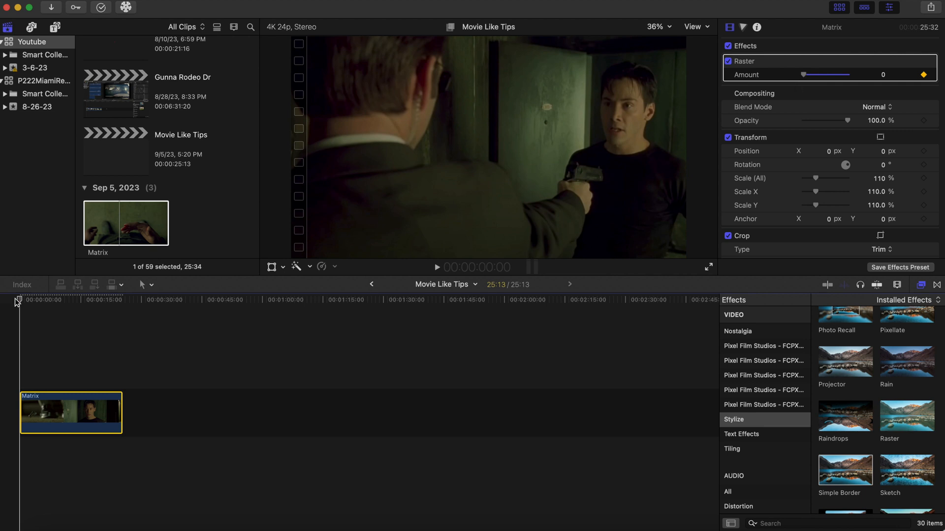
drag(20, 301, 72, 319)
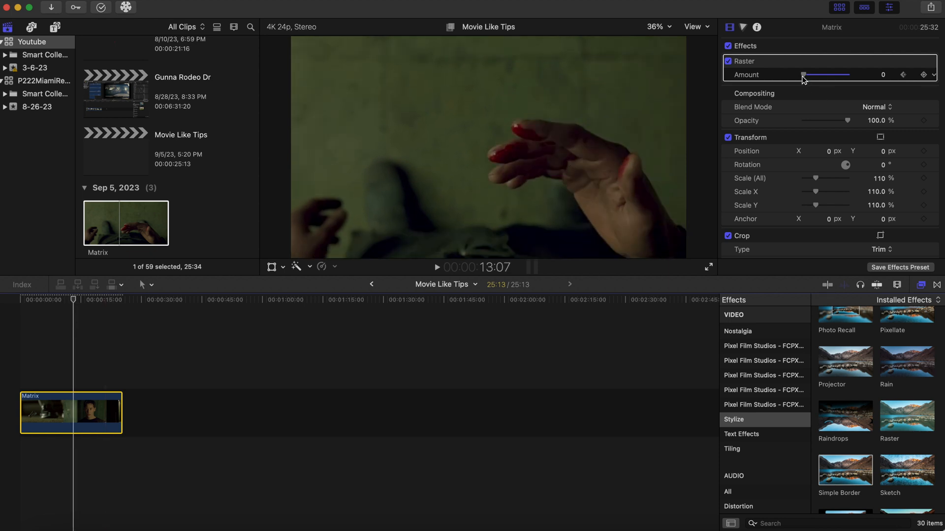
drag(804, 74, 825, 75)
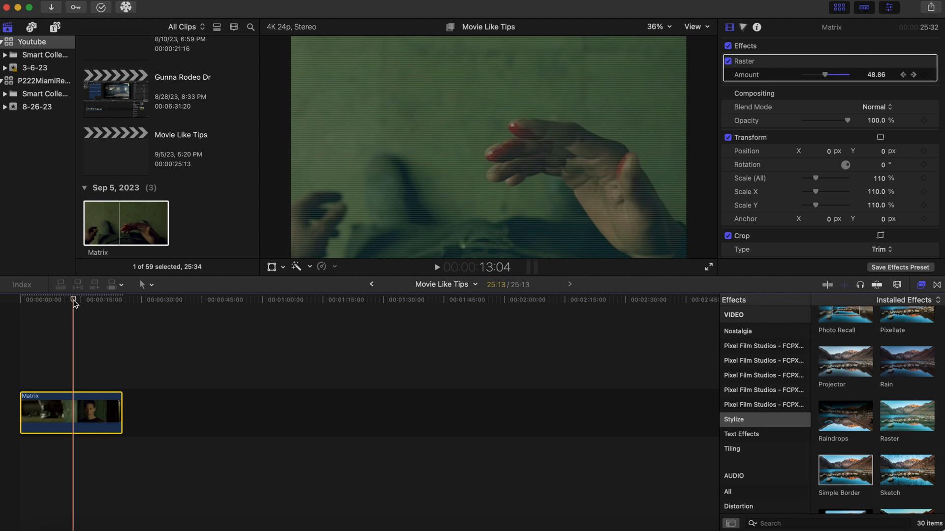
Keyframe the Raster Amount at 15:19, lower it there to its minimum, and play the clip from the start.
drag(74, 304, 1, 309)
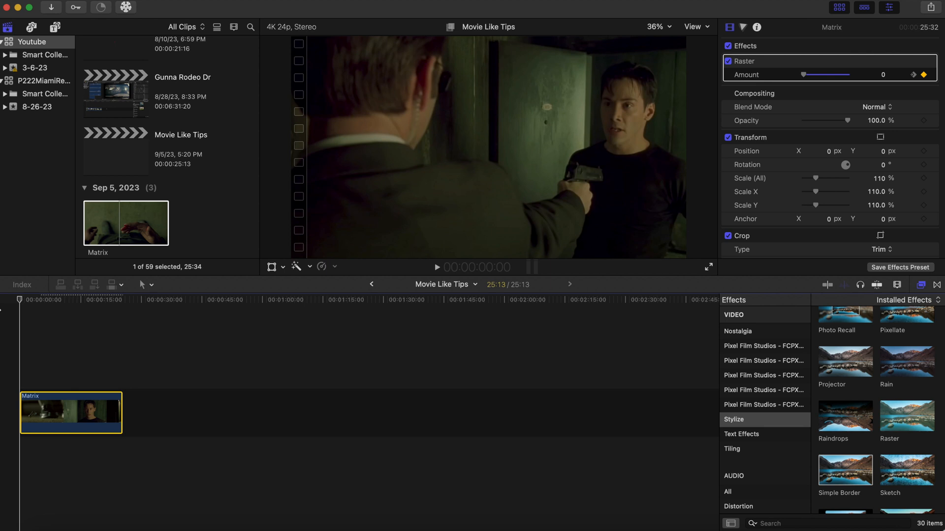
key(space)
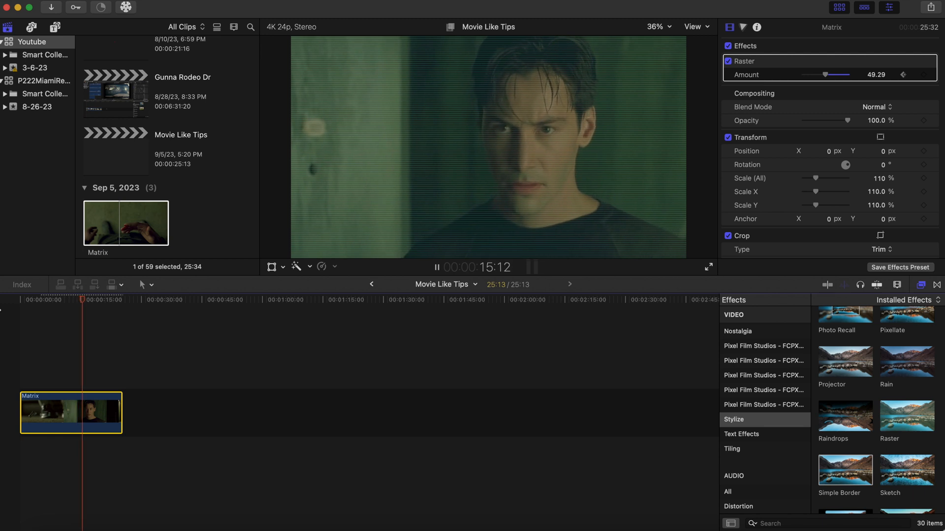
key(space)
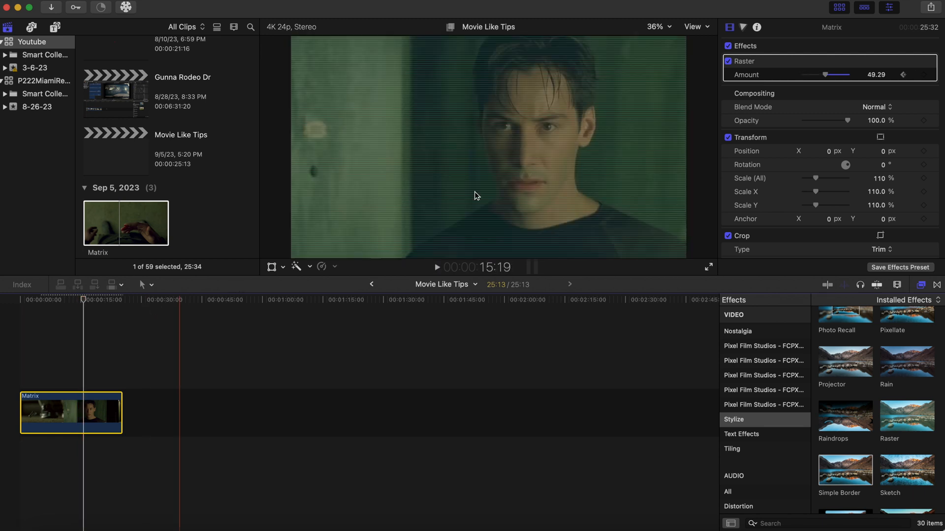
click(923, 75)
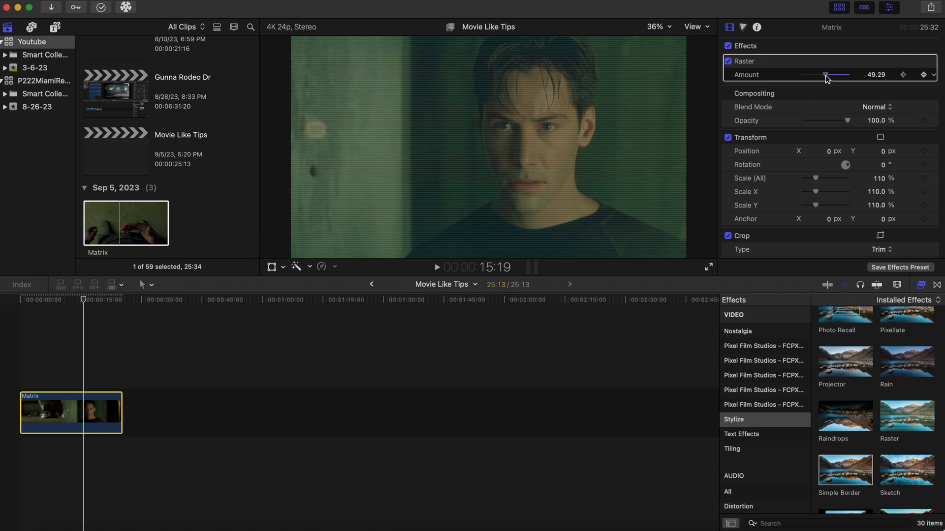
drag(826, 75, 798, 86)
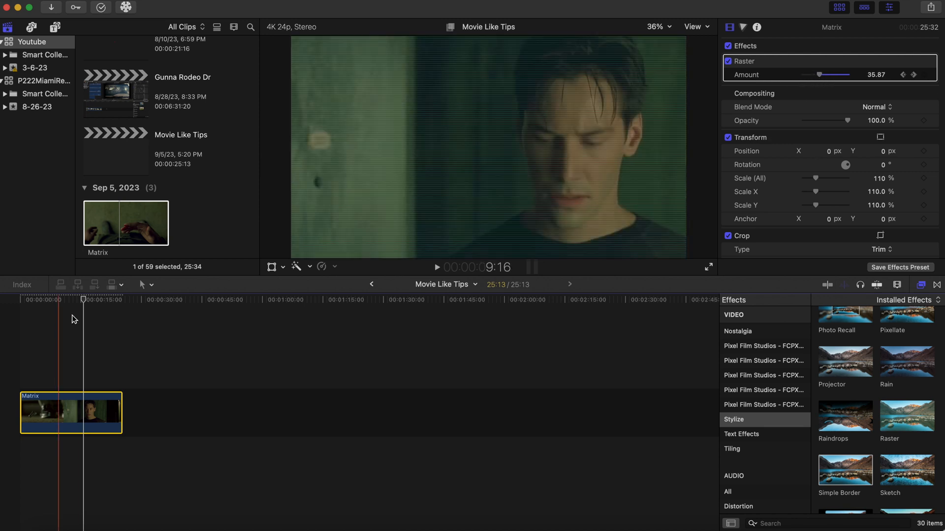
drag(82, 299, 1, 316)
key(space)
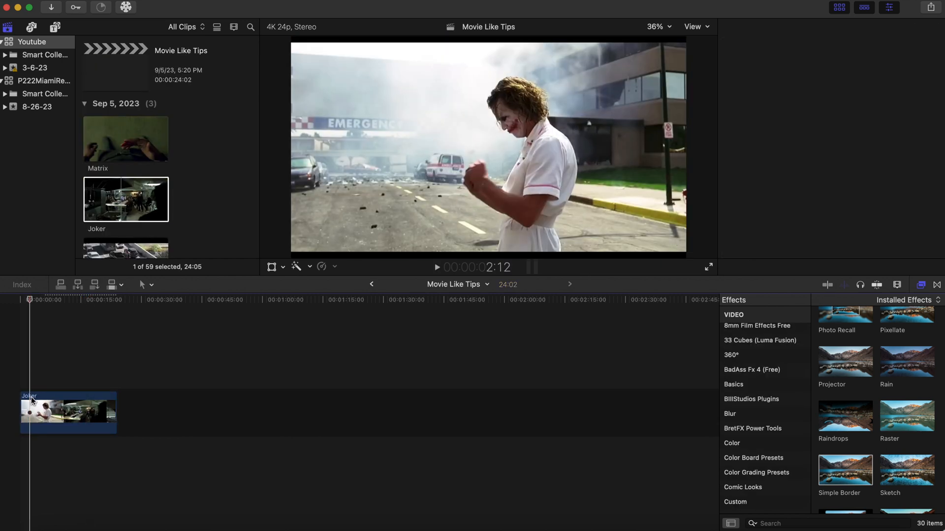
Split the Joker clip a little over two seconds in and delete the part before the cut.
click(31, 404)
key(super+b)
key(Delete)
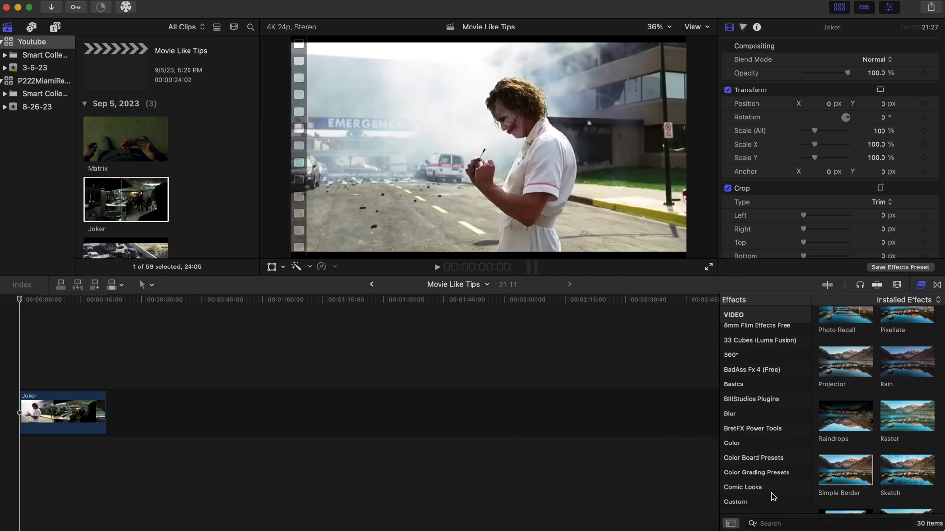
Search all video effects for "letter" and apply the Letterbox effect to the Joker clip.
scroll(780, 403, up, 3)
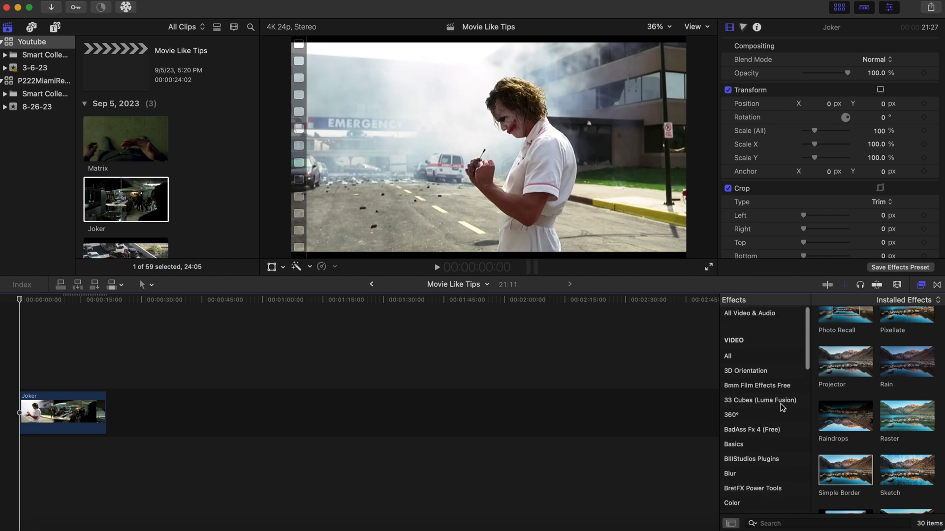
click(759, 359)
click(762, 523)
text(letter)
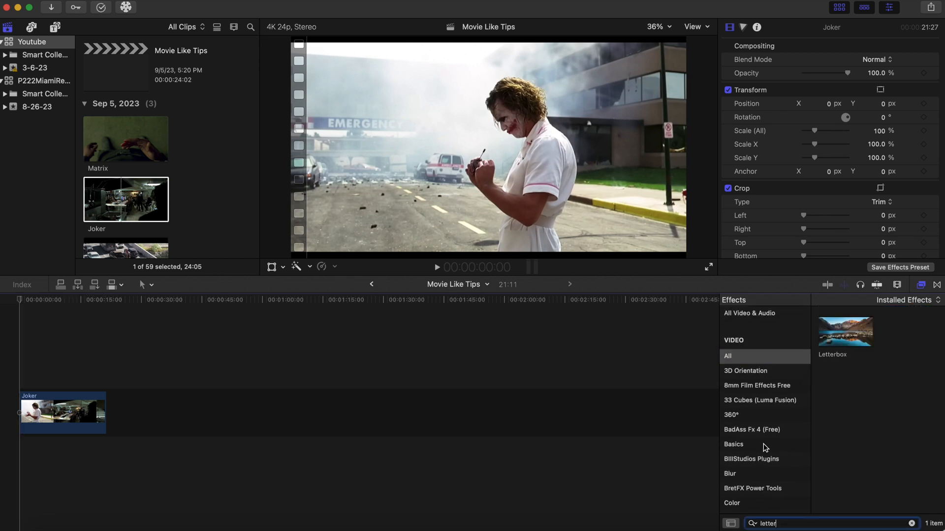
click(765, 357)
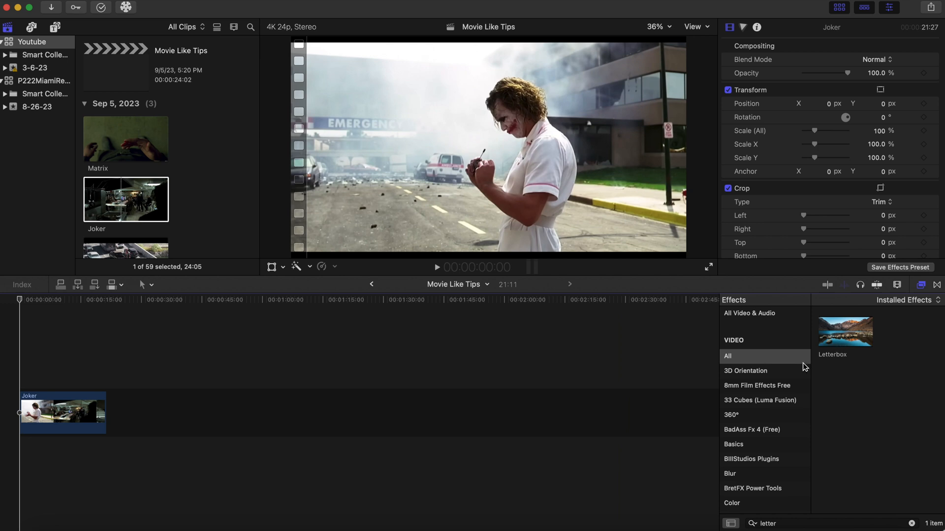
drag(841, 340, 68, 418)
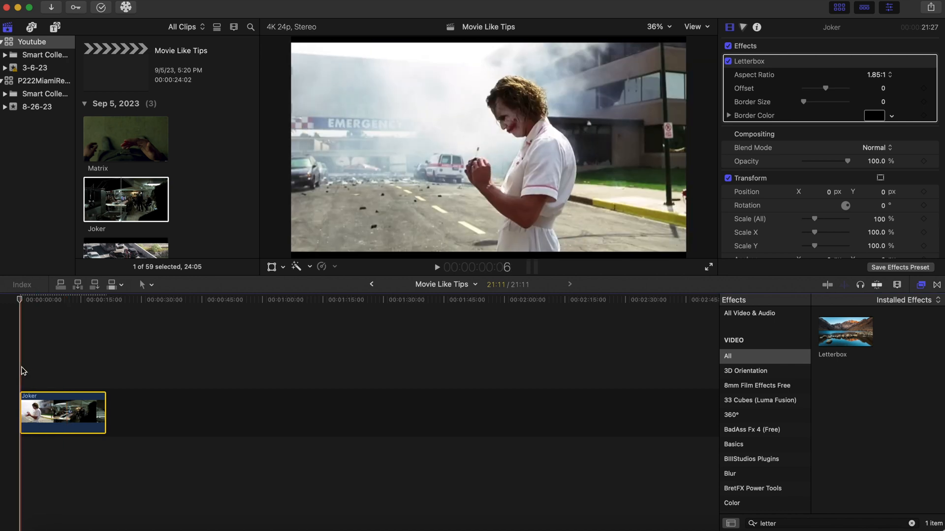
Set the Letterbox aspect ratio to 2.35:1 and play the Joker clip from the start.
click(878, 76)
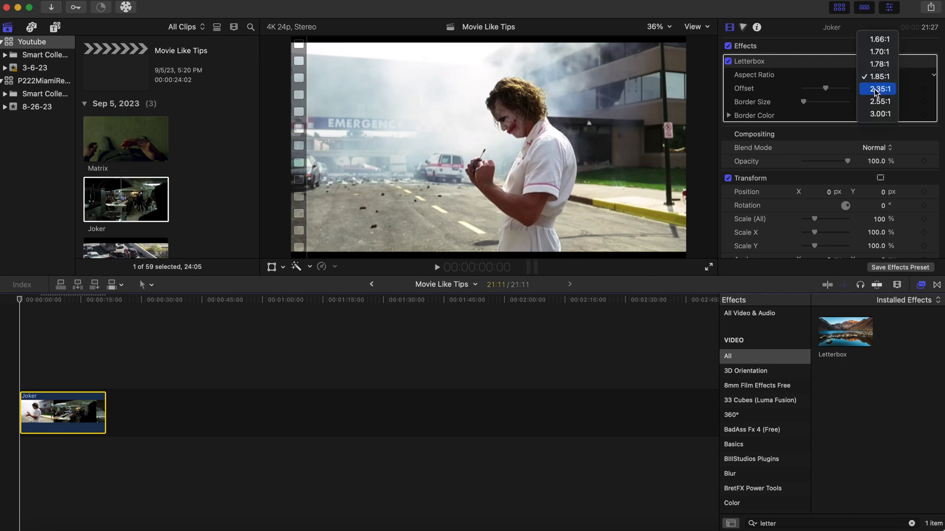
click(879, 89)
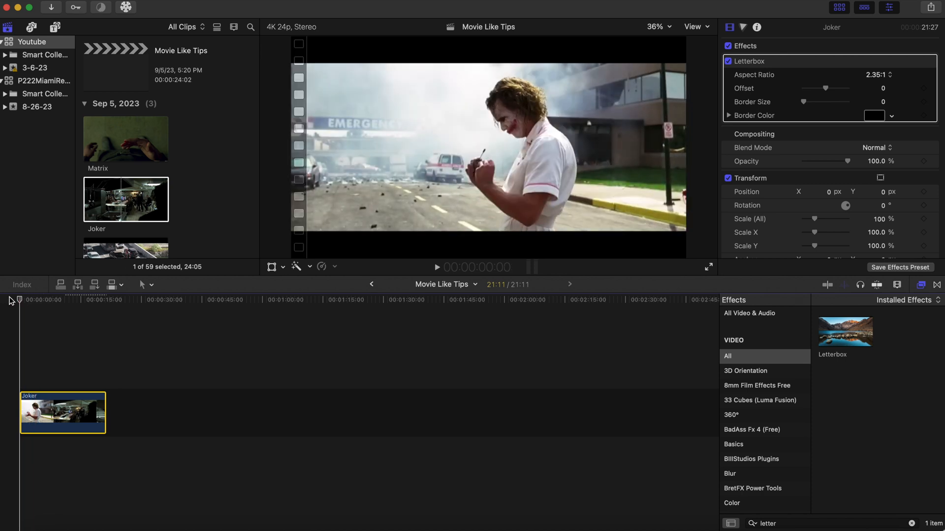
key(space)
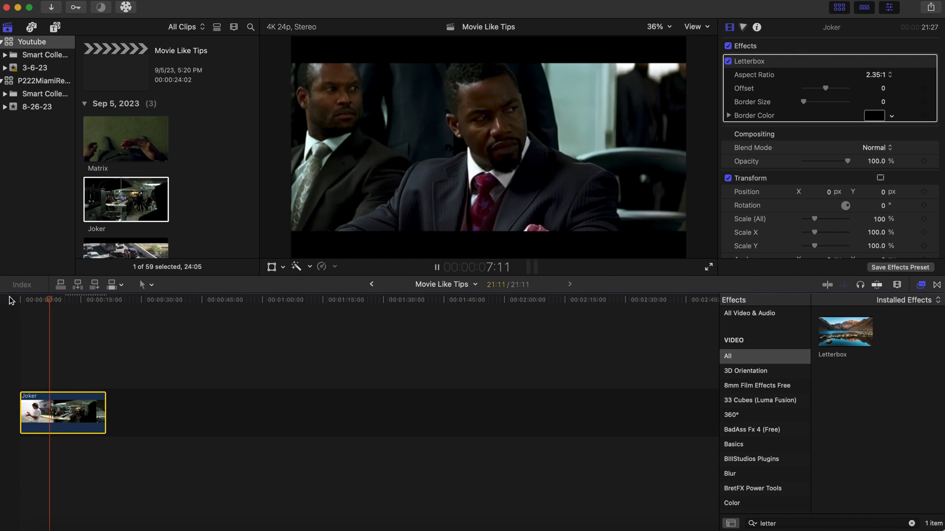
click(20, 315)
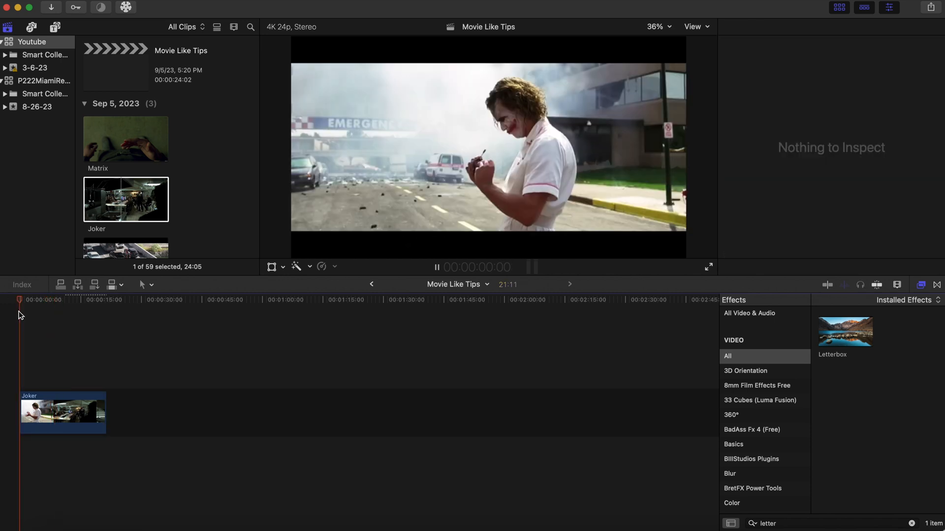
key(space)
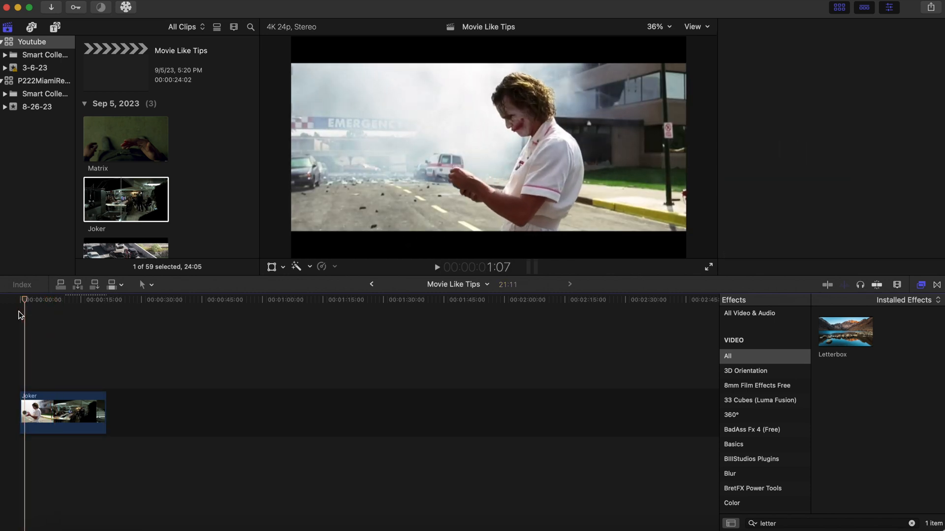
Turn the Joker clip's Letterbox effect off and on again to compare the picture with and without it.
click(55, 416)
click(728, 61)
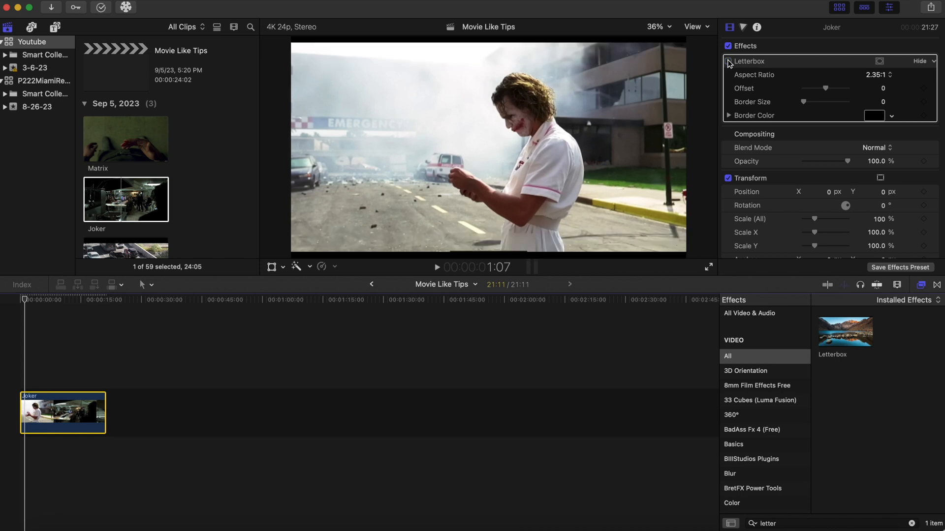
click(729, 61)
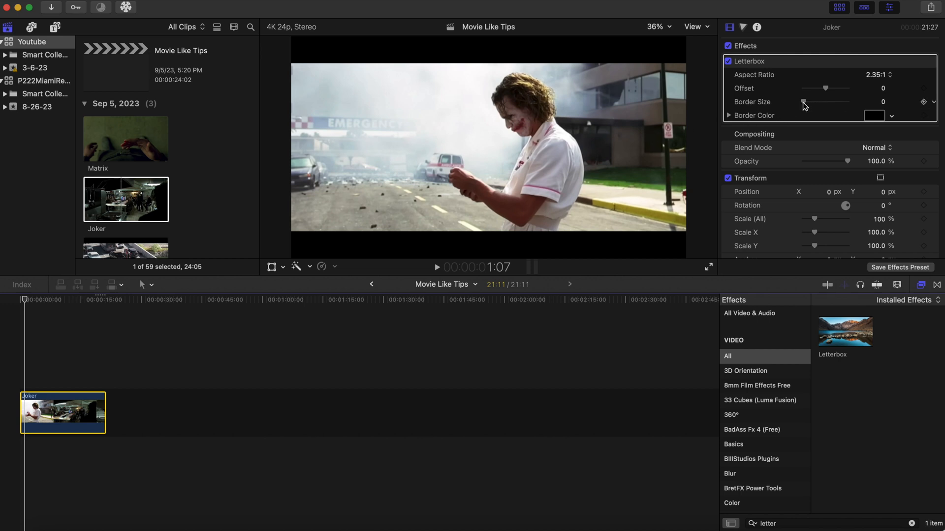
Keyframe the Letterbox Border Size from 10 at the Joker clip's start down to its minimum at 3:12.
drag(803, 103, 874, 107)
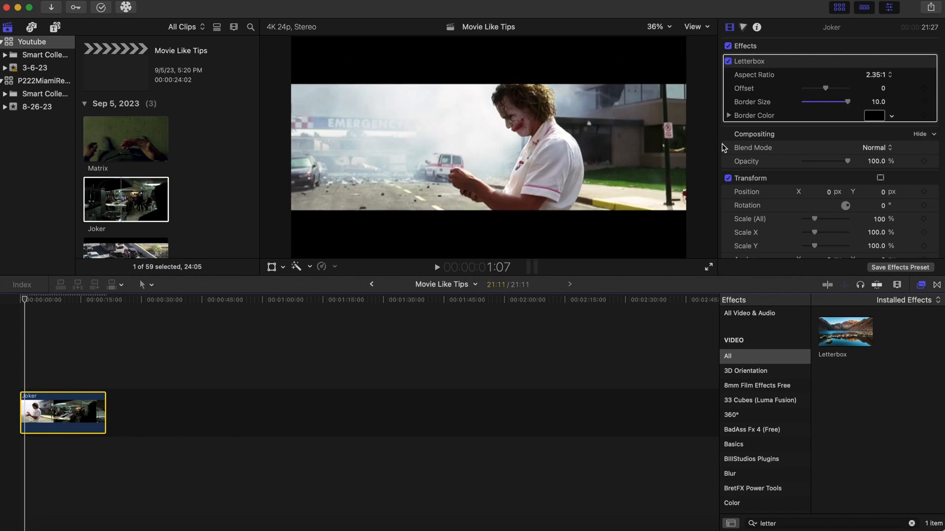
drag(24, 301, 3, 310)
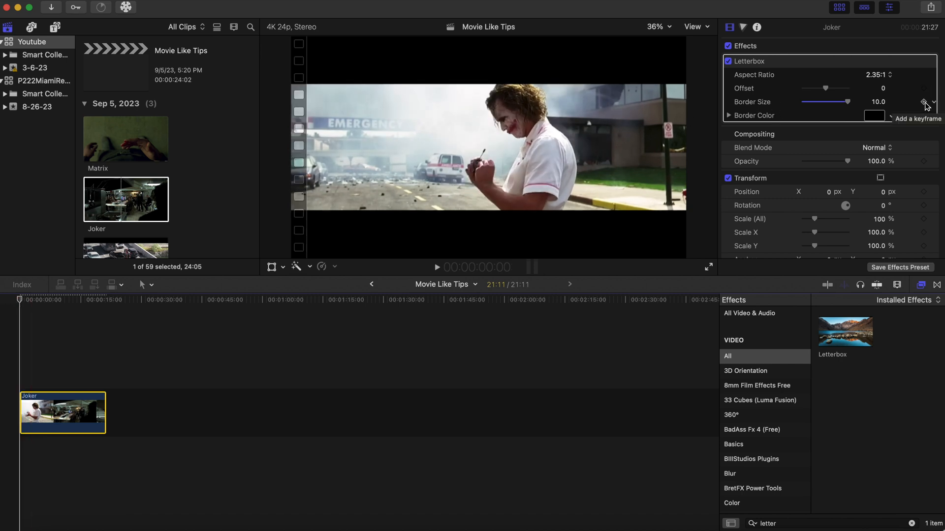
click(924, 102)
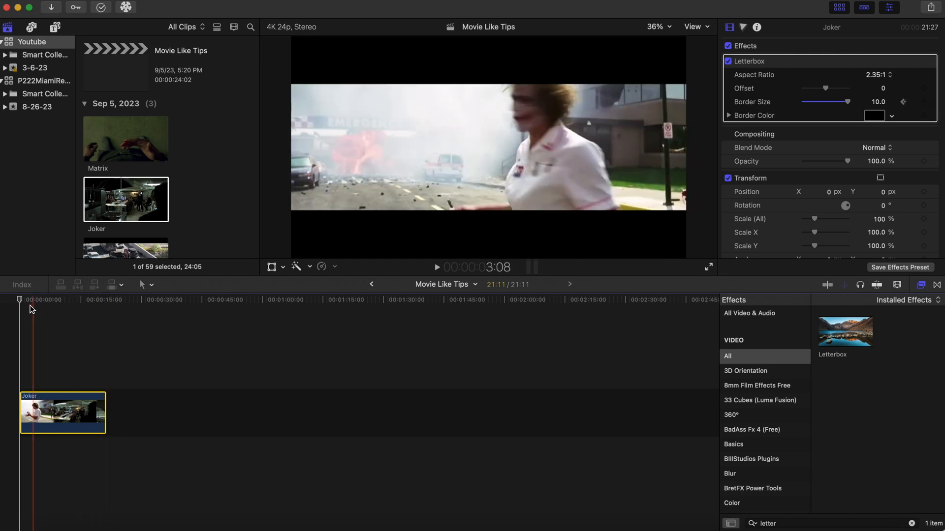
mouse_move(20, 305)
mouse_down()
mouse_move(52, 311)
mouse_move(35, 314)
mouse_up()
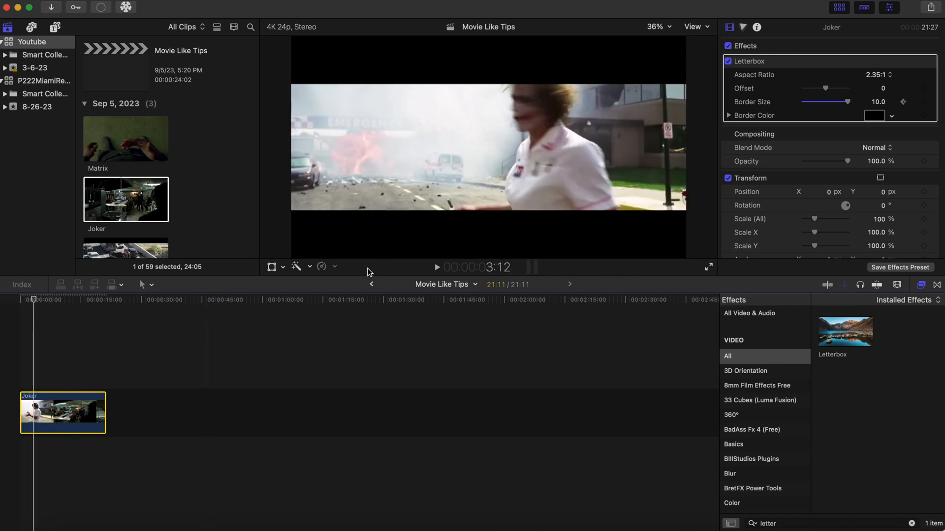
drag(849, 105, 799, 104)
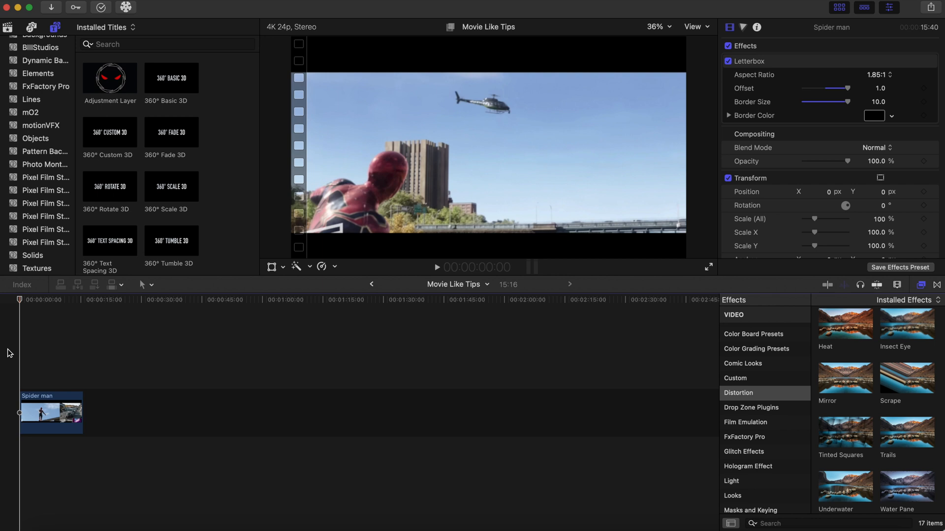
Play the opening of the Spider man clip to review its letterboxed picture.
key(space)
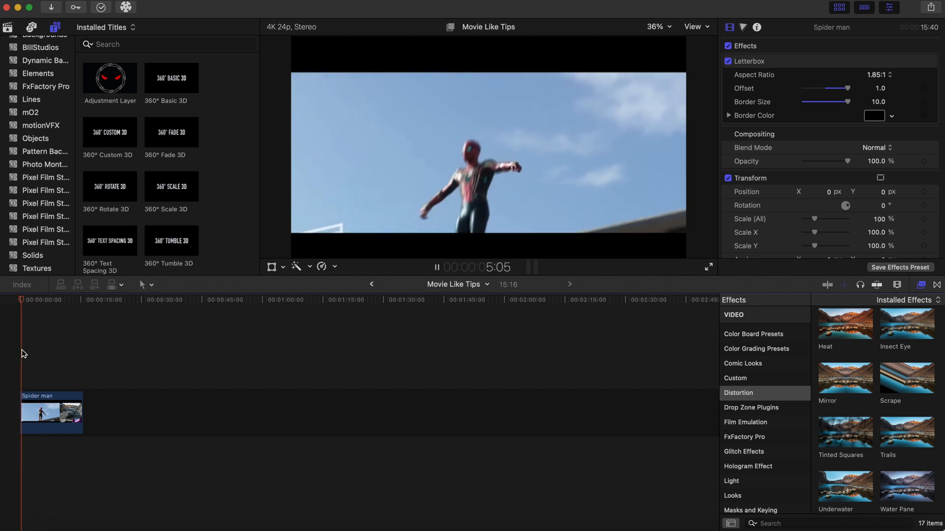
click(22, 354)
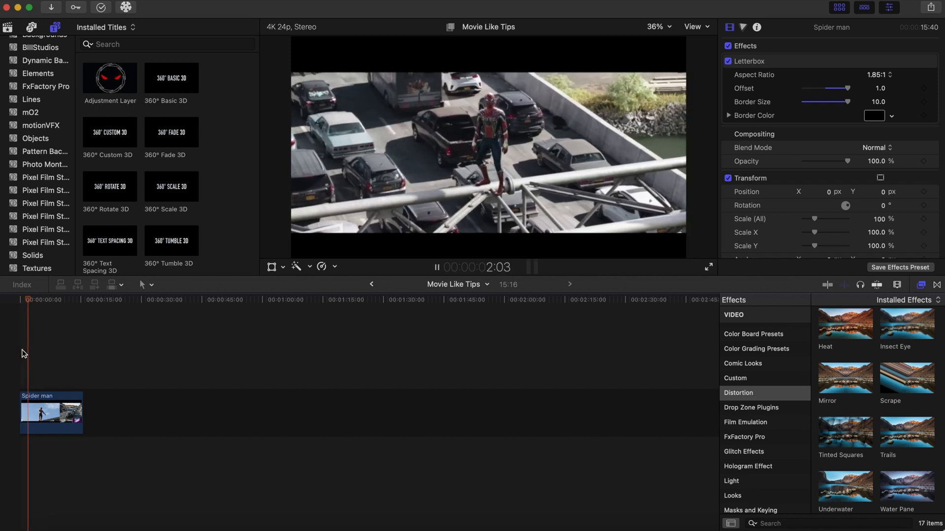
key(space)
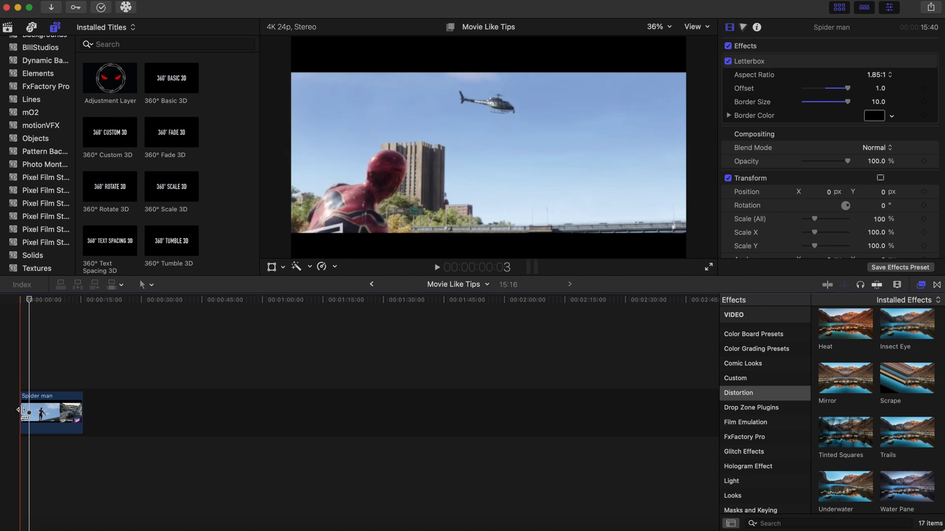
Trim the opening of the Spider man clip so it lasts about 13:20, and return to its start.
click(24, 410)
drag(24, 409, 30, 410)
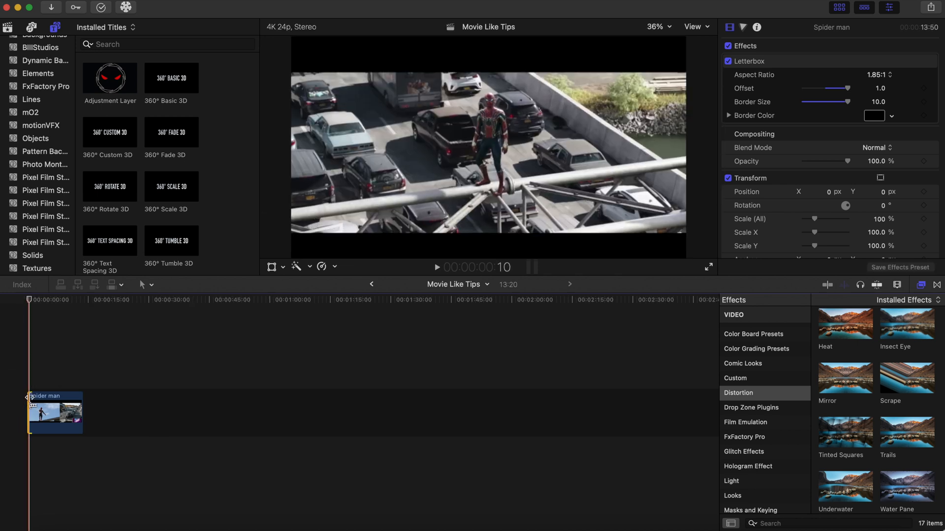
click(13, 376)
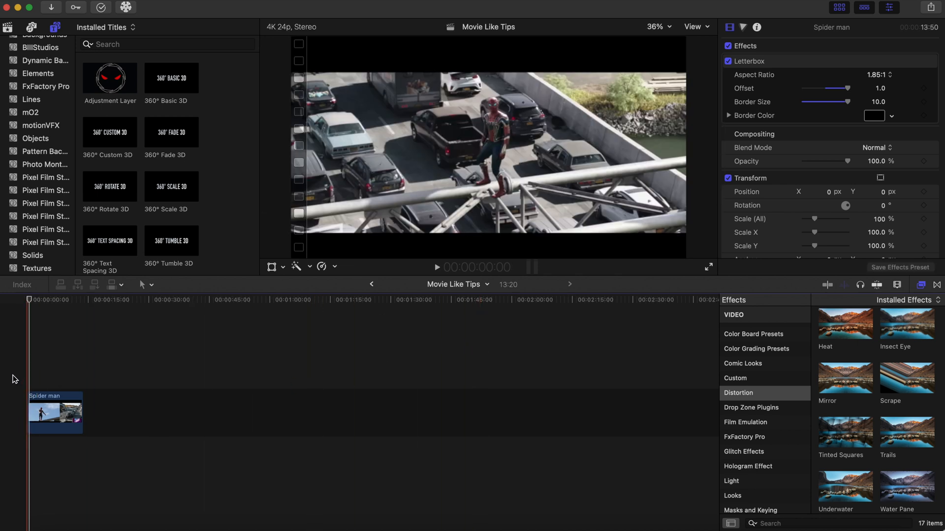
Search all video effects for "streak" and apply the Streaks effect to the Spider man clip.
scroll(901, 468, down, 3)
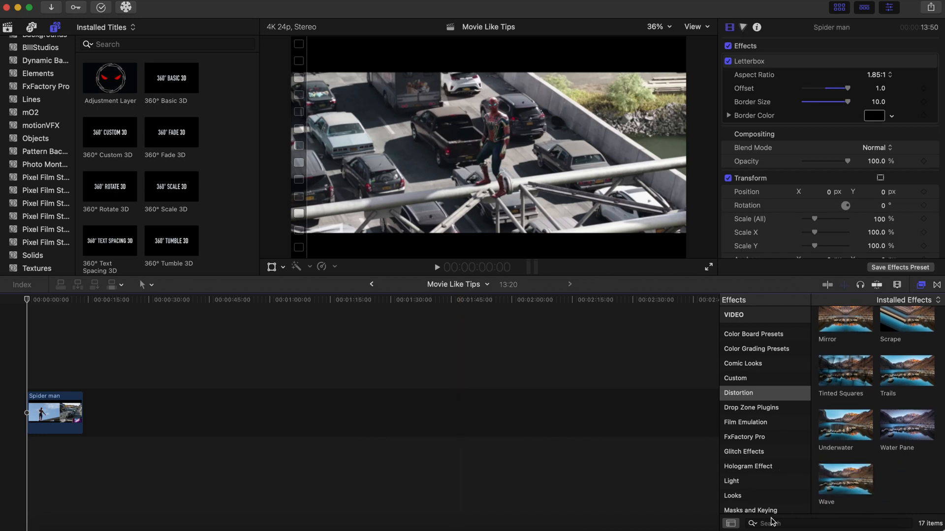
scroll(770, 361, up, 5)
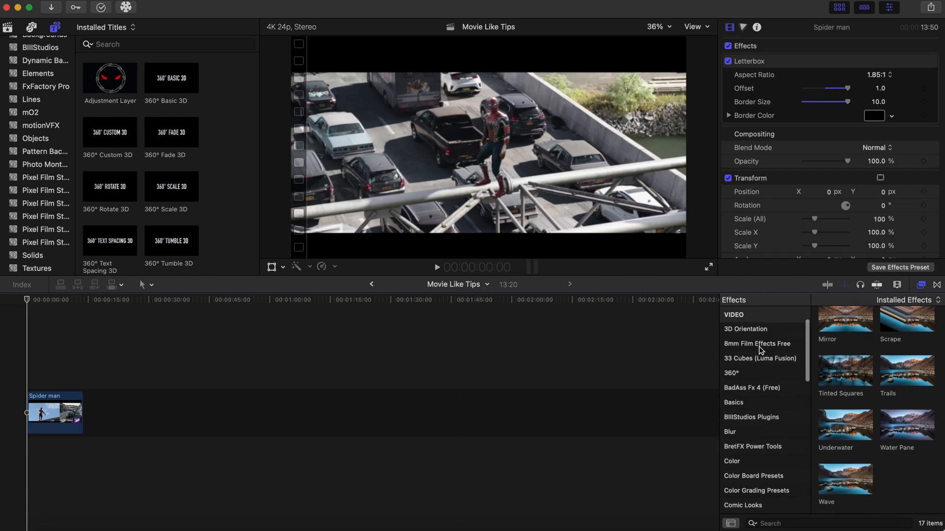
scroll(759, 346, up, 2)
click(751, 355)
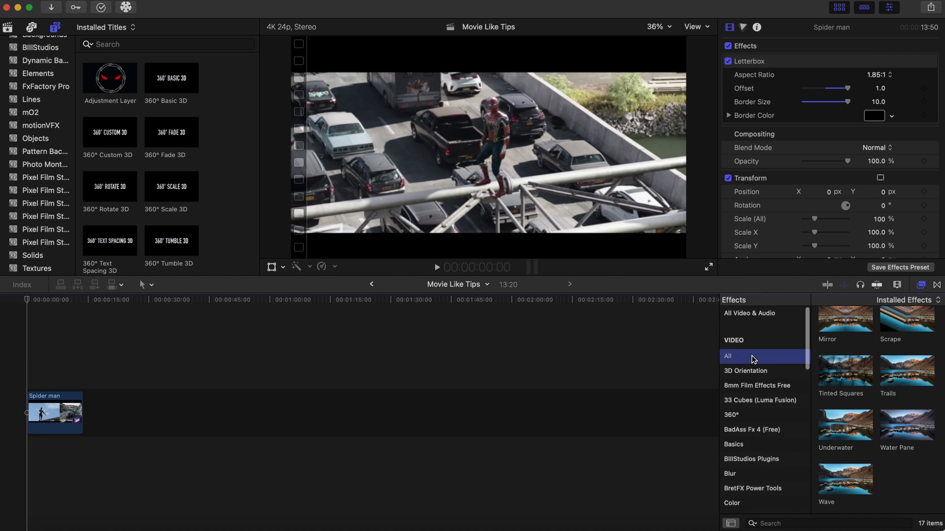
click(817, 525)
text(streak)
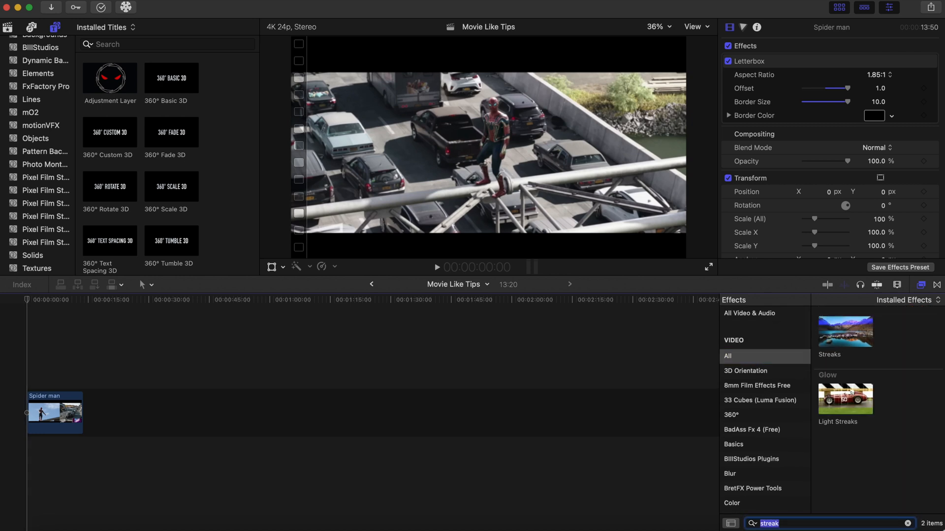
mouse_move(855, 331)
mouse_down()
mouse_move(563, 364)
mouse_move(167, 384)
mouse_move(64, 418)
mouse_up()
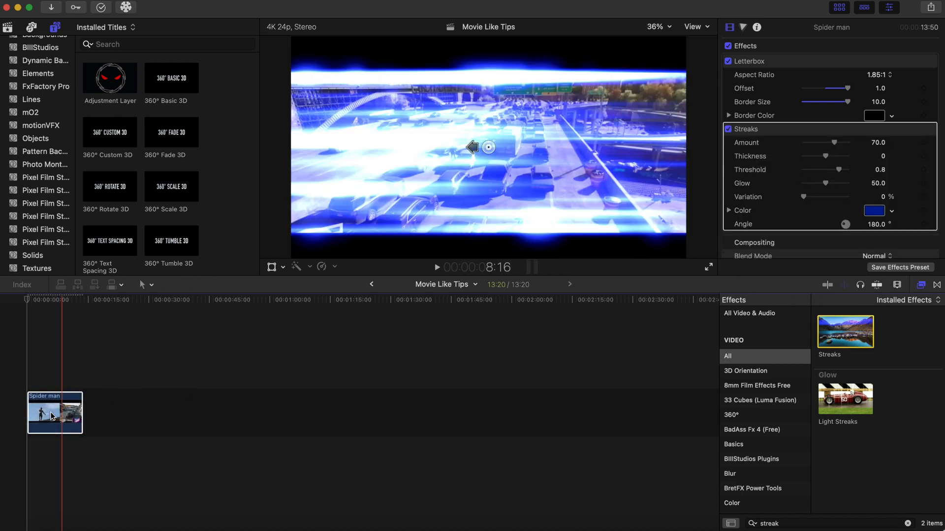
Set the Streaks Amount to 19.27 on the Spider man clip and change the streak colour to dark red.
click(30, 380)
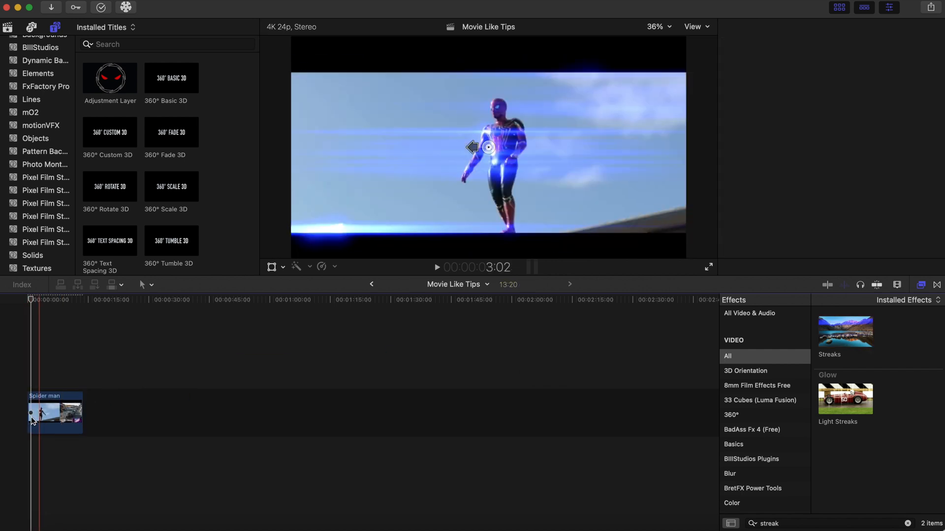
click(41, 428)
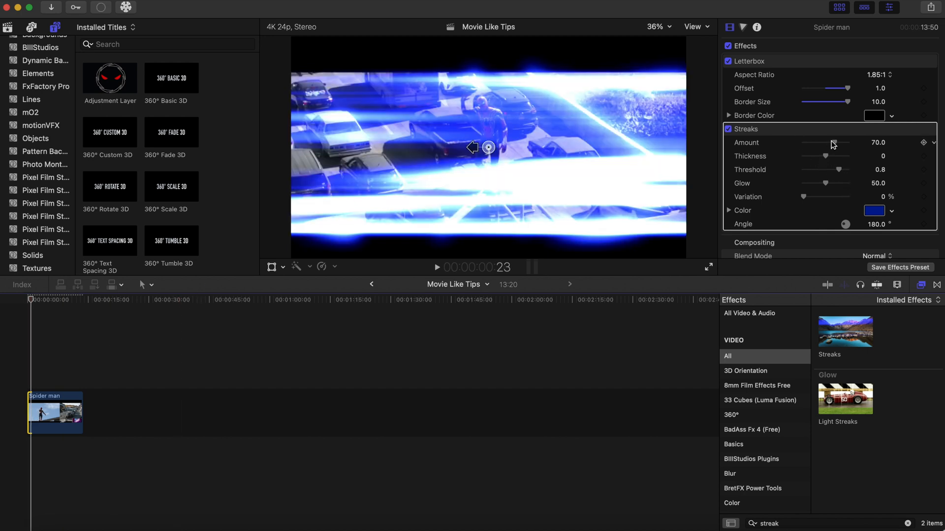
drag(833, 142, 813, 157)
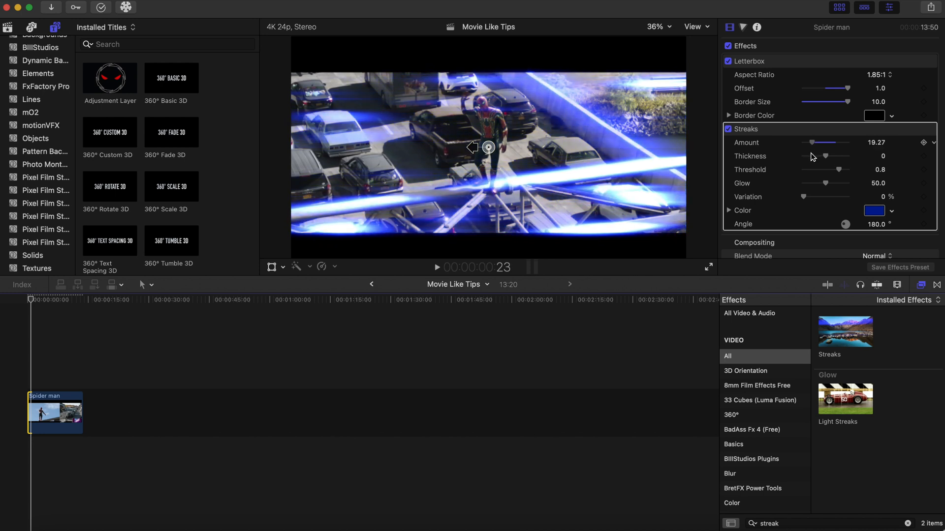
click(881, 212)
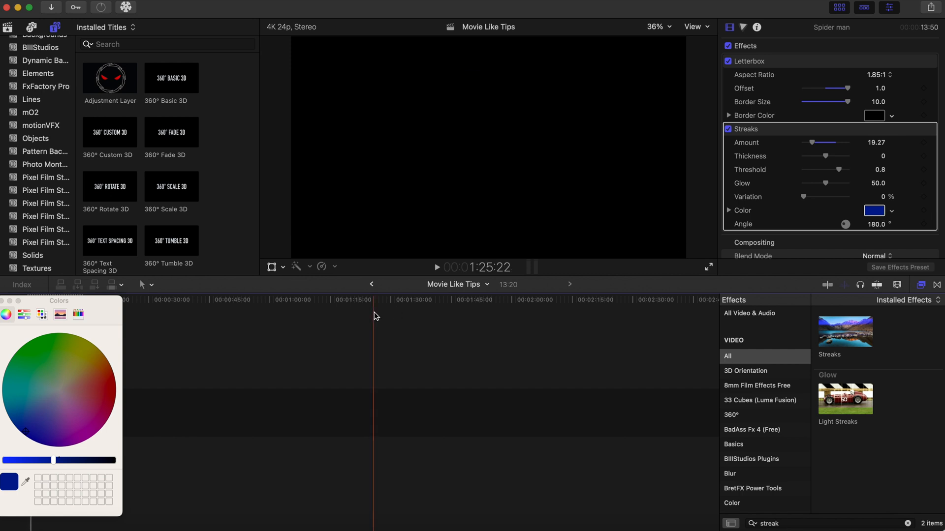
click(113, 389)
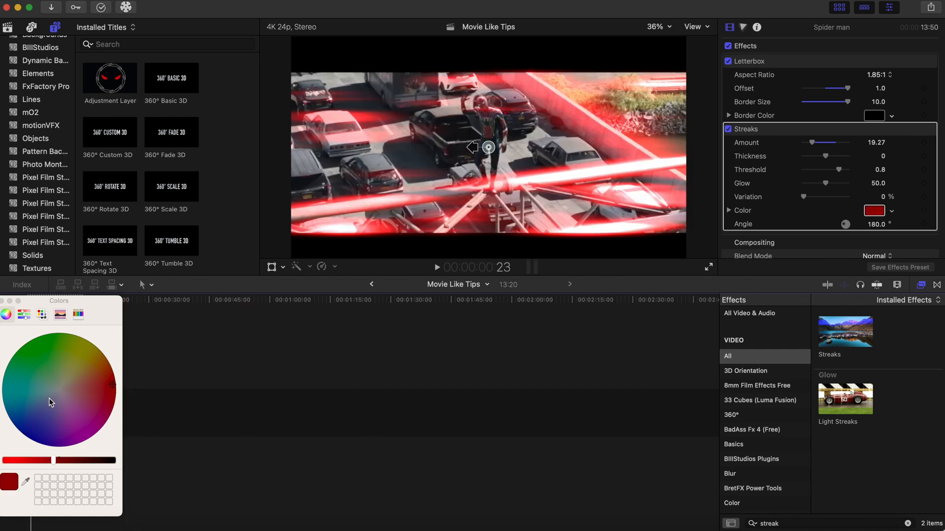
click(2, 301)
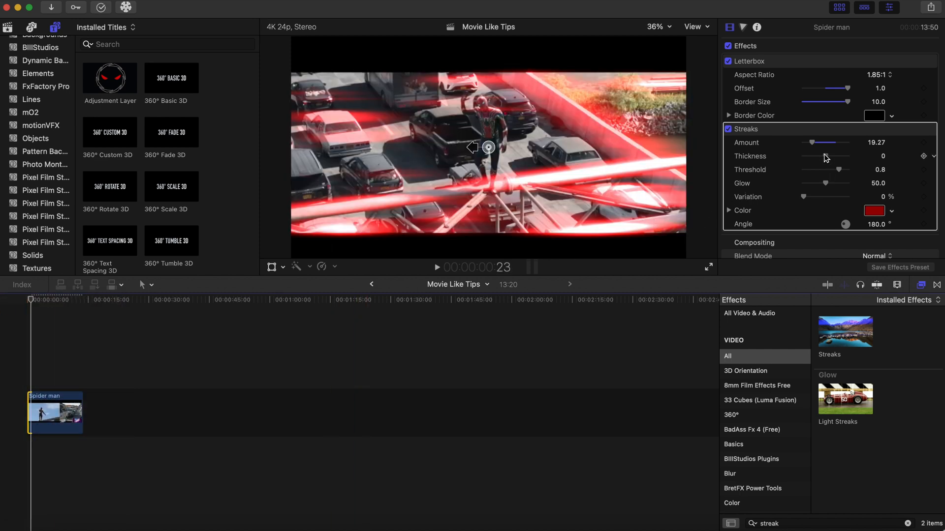
Set the Streaks Thickness to -0.92, Threshold to 0.67 and Glow to 22.31, and play the clip from its start.
drag(826, 157, 835, 171)
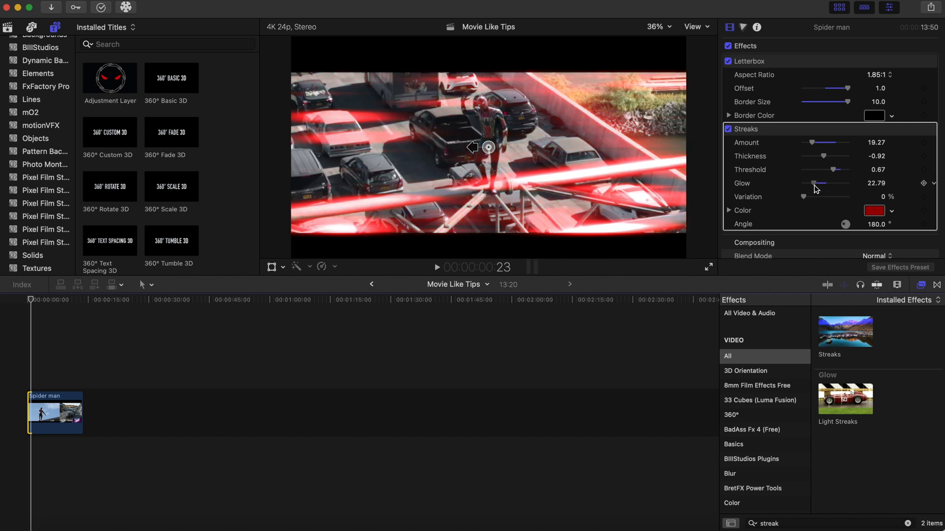
drag(818, 185, 814, 185)
click(22, 326)
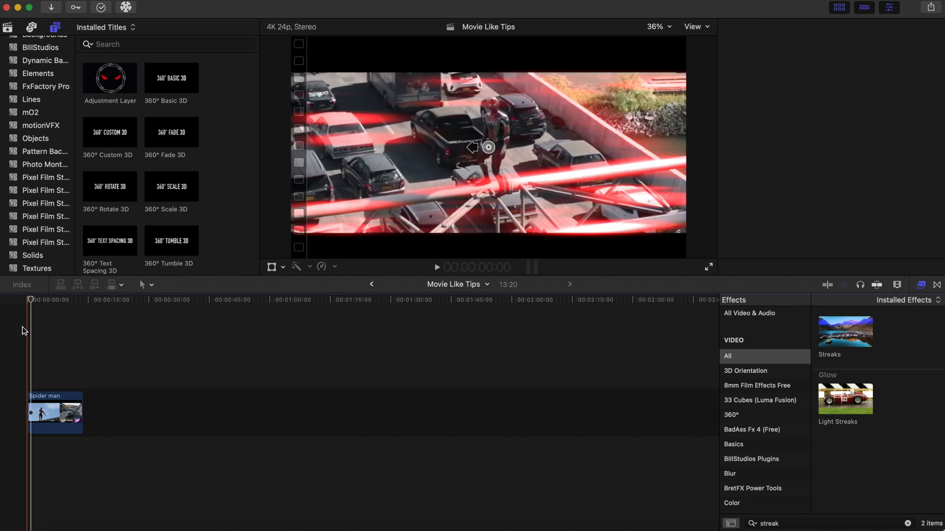
key(space)
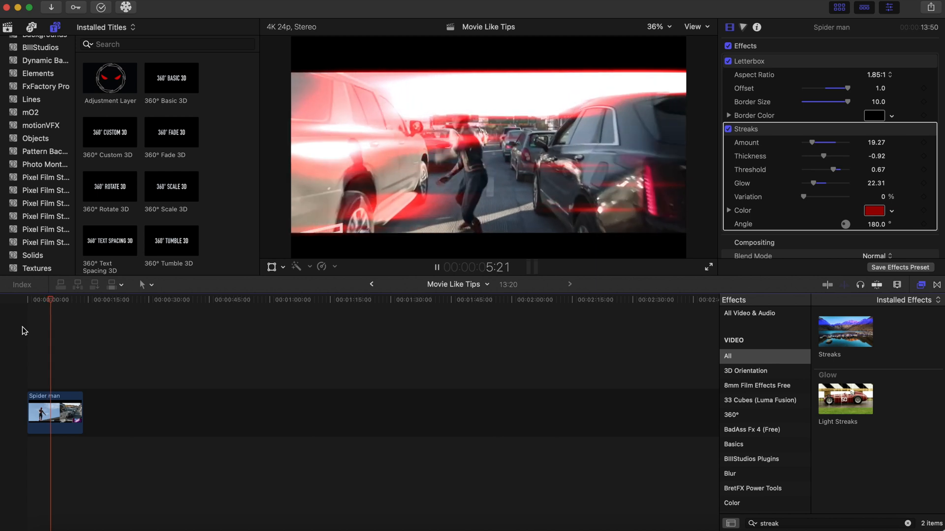
key(space)
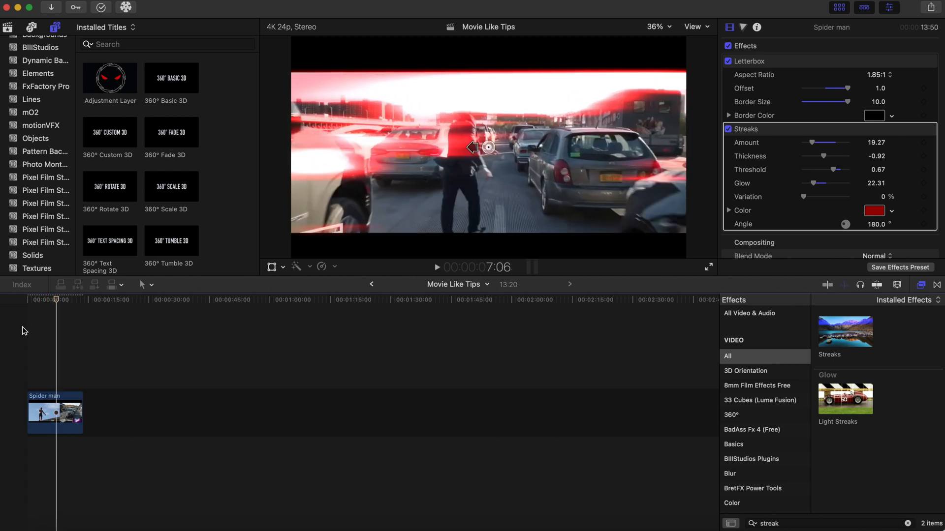
Add keyframes for the Streaks Amount, Thickness, Threshold, Glow and Color at the Spider man clip's start.
key(Home)
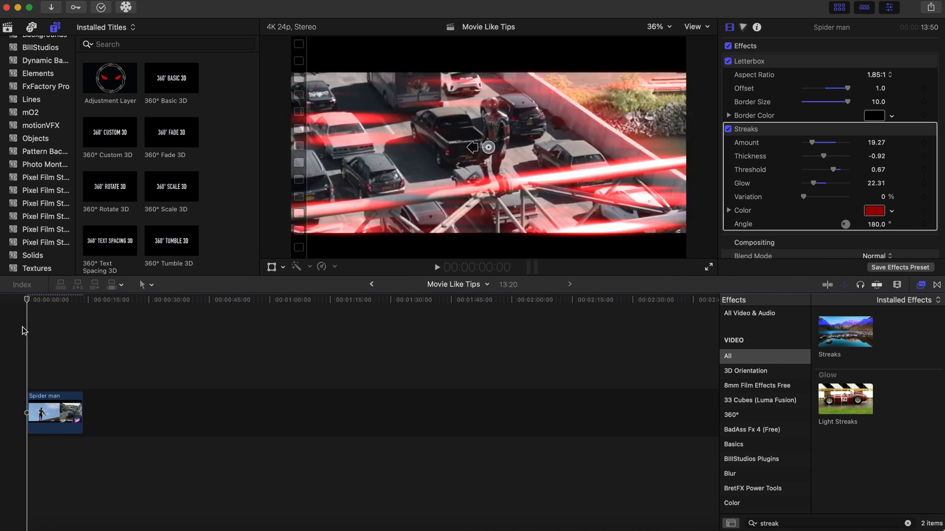
click(37, 406)
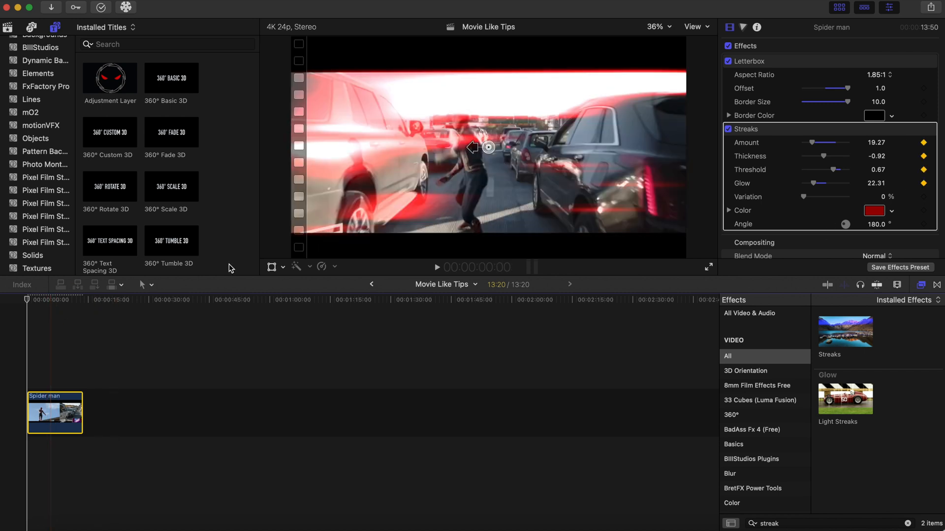
mouse_move(928, 217)
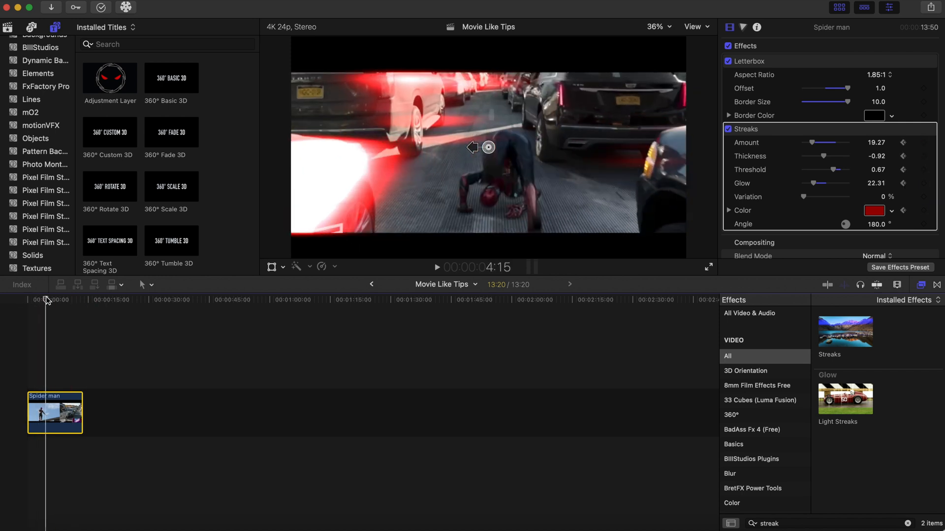
Keyframe the Streaks Color to bright blue at 4:15 in the Spider man clip.
click(891, 213)
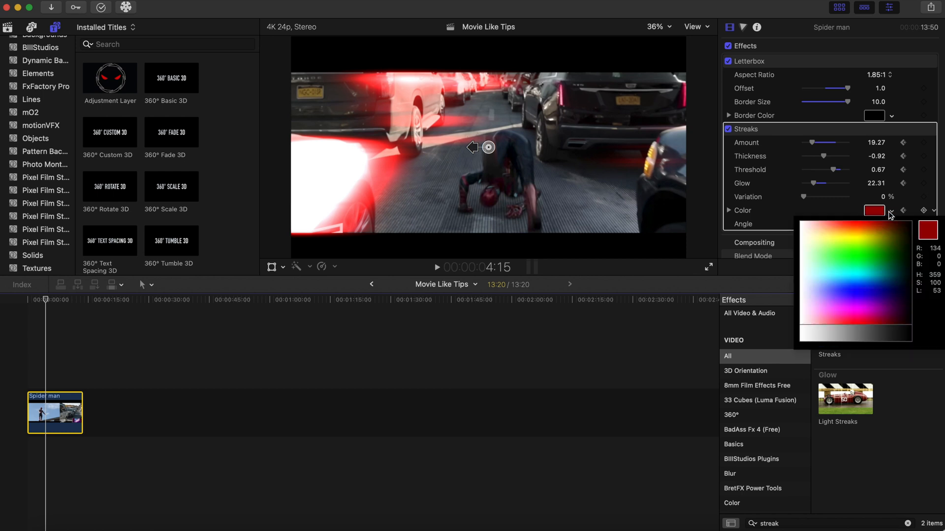
click(855, 294)
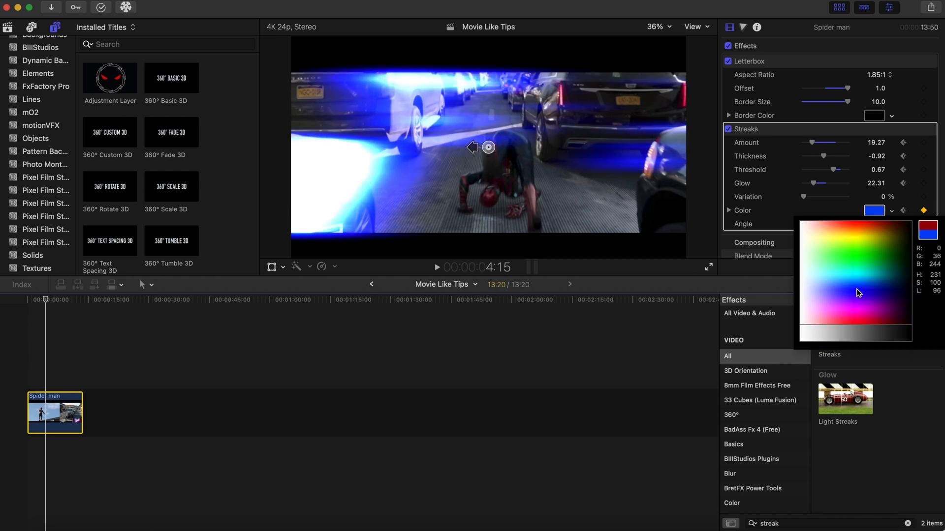
click(857, 294)
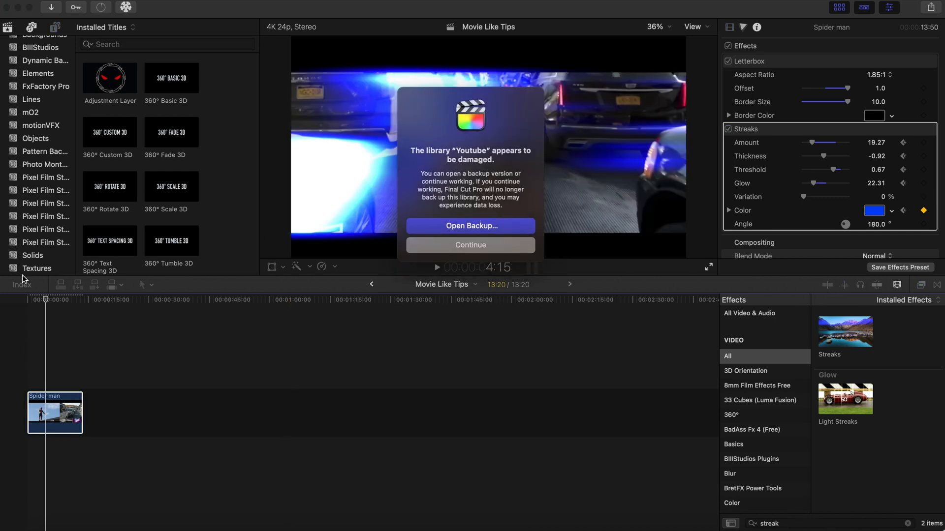
Continue past the damaged-library alert and play the Spider man clip from its start to review the streak colour change.
click(22, 327)
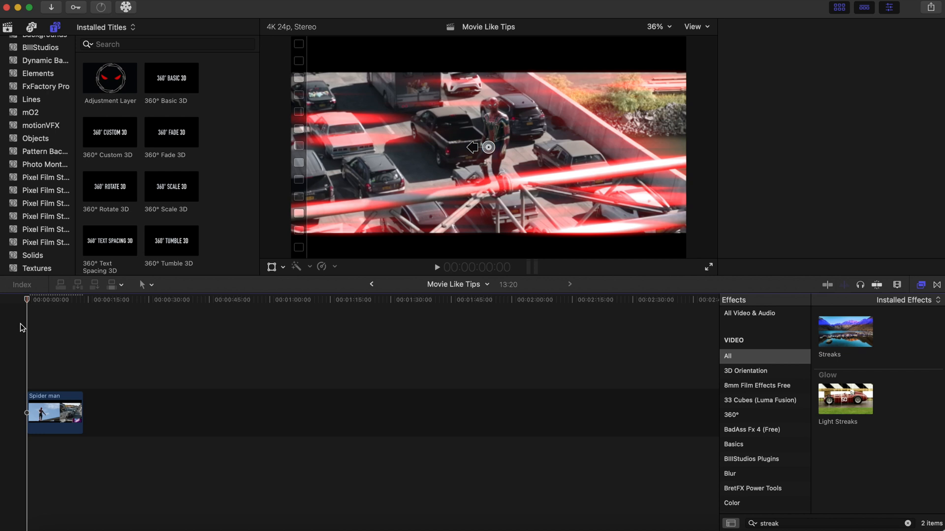
key(space)
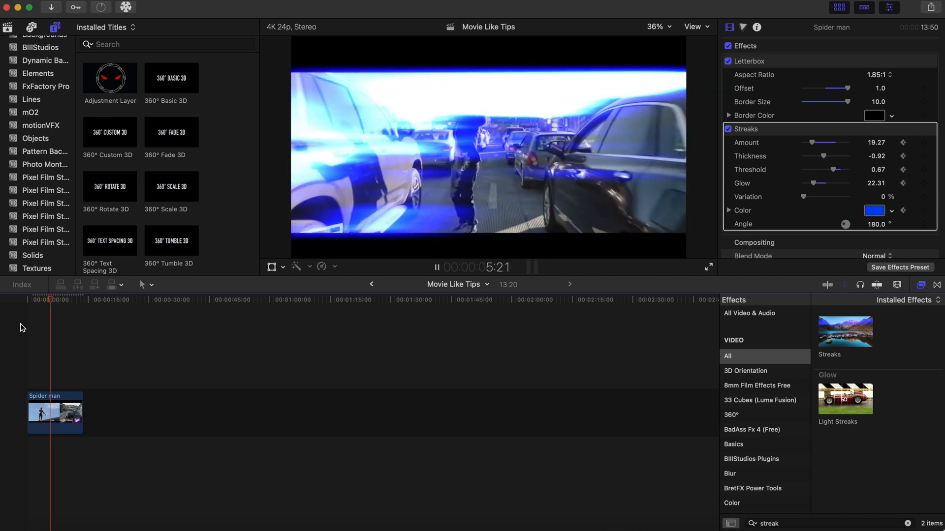
key(space)
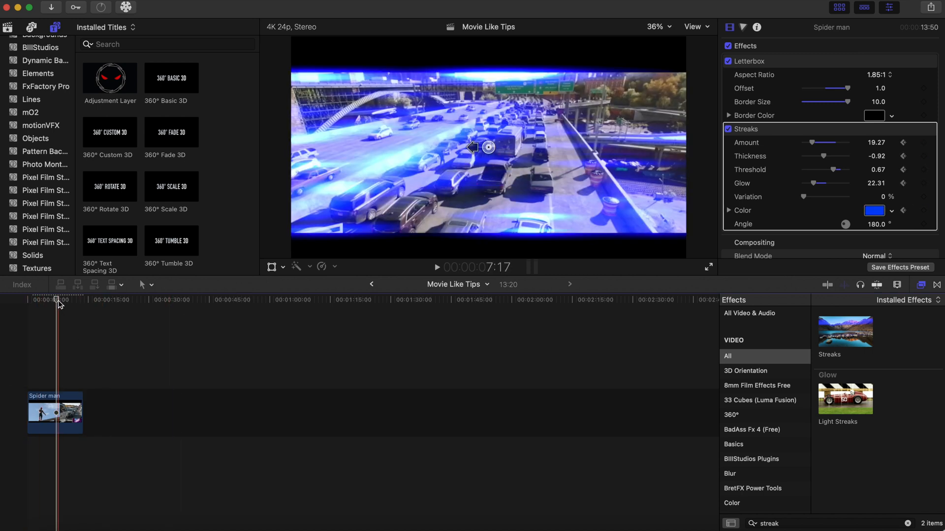
Keyframe the Streaks Amount to 7.61 and Thickness to -3.77 at 5:04, and play the clip from its start.
drag(58, 300, 49, 303)
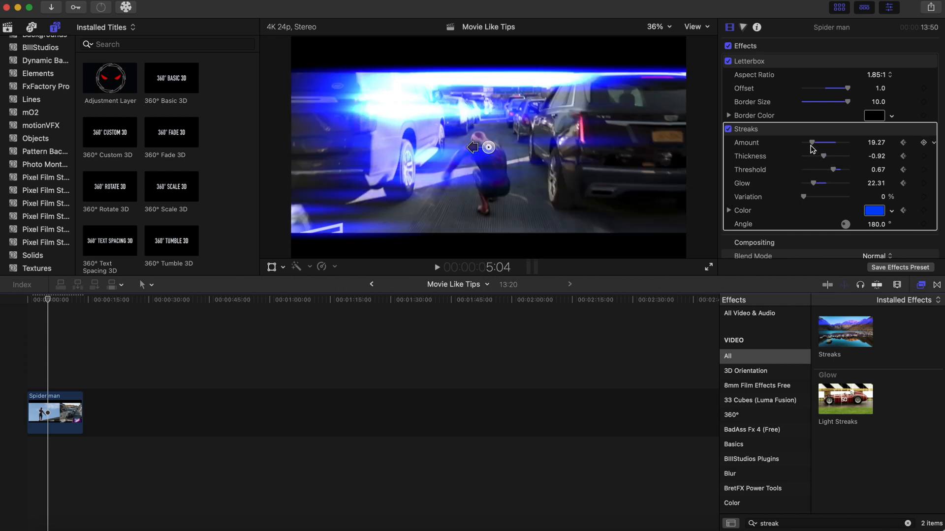
drag(810, 146, 819, 159)
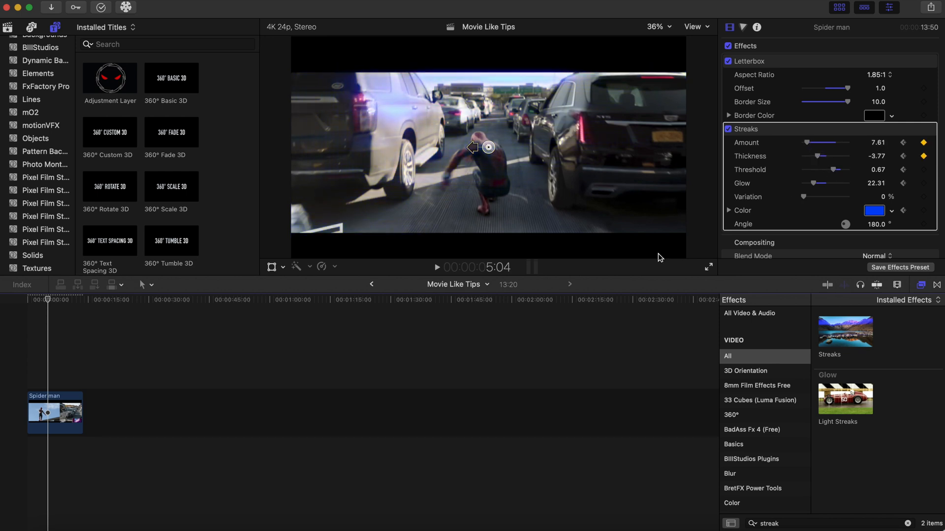
click(28, 365)
key(space)
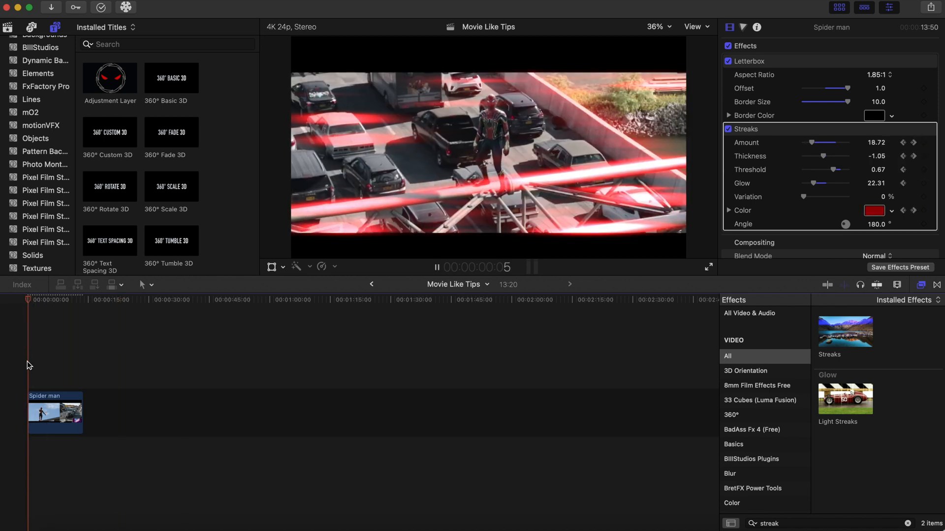